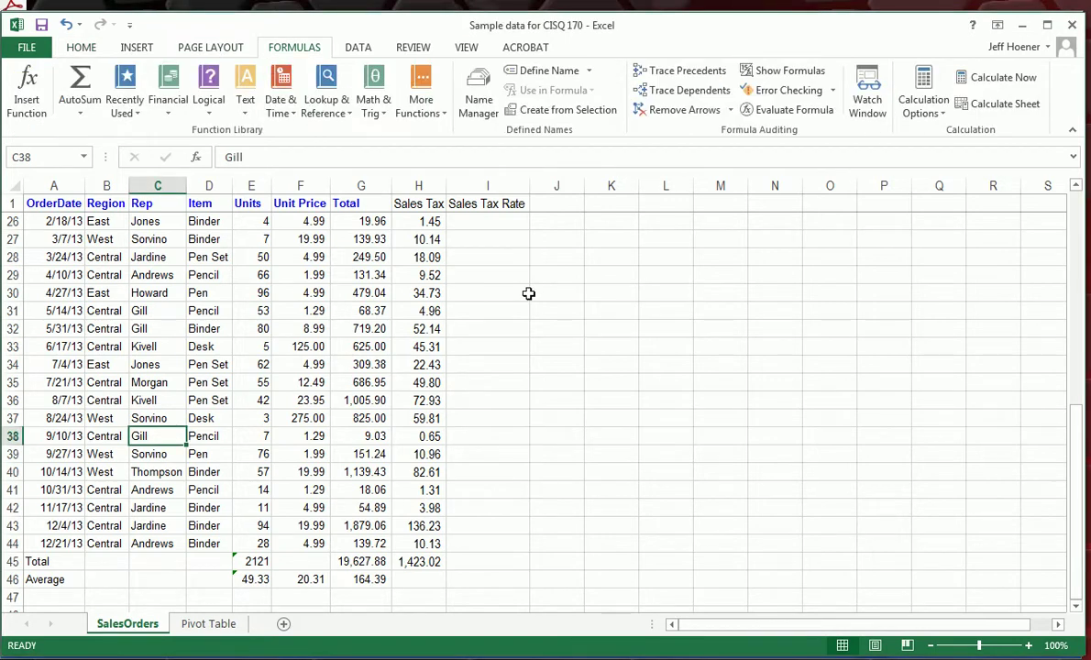
Step: Show the Home commands and scroll back up to row 1 of the SalesOrders sheet
click(89, 53)
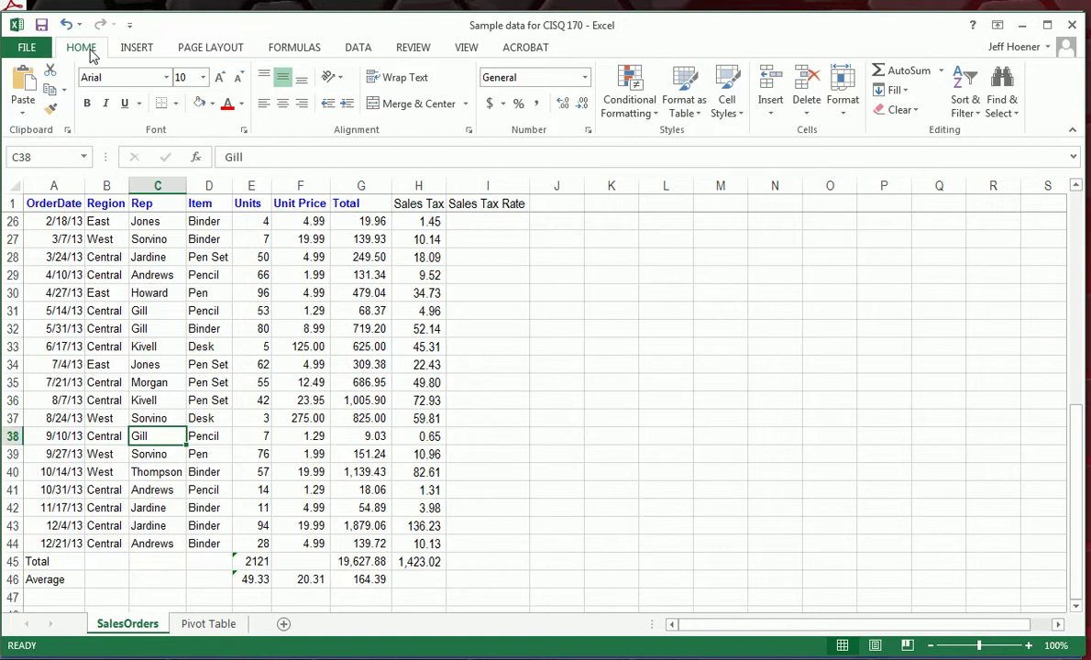
scroll(222, 314, up, 8)
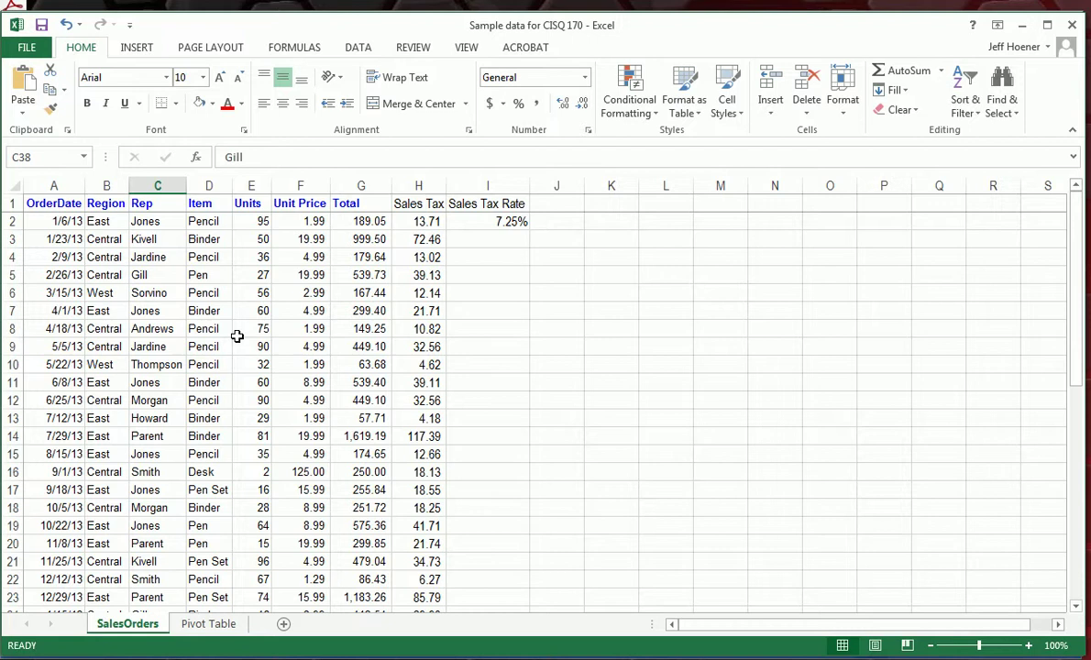
Step: Browse the Combo and Scatter chart types, then open Recommended Charts for the order data
click(137, 50)
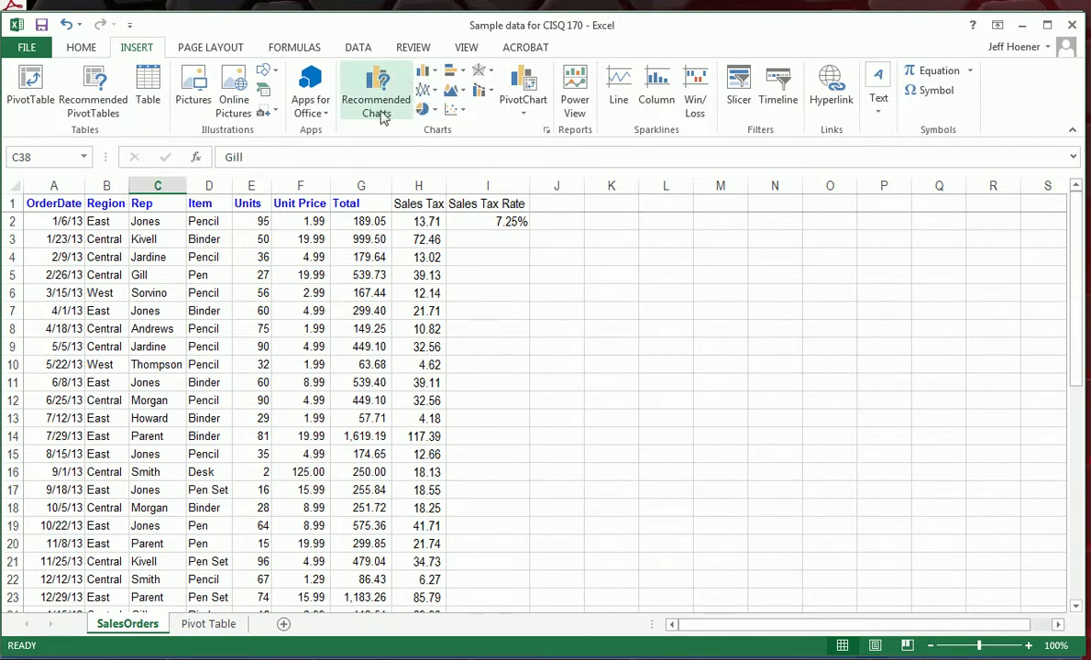
click(491, 95)
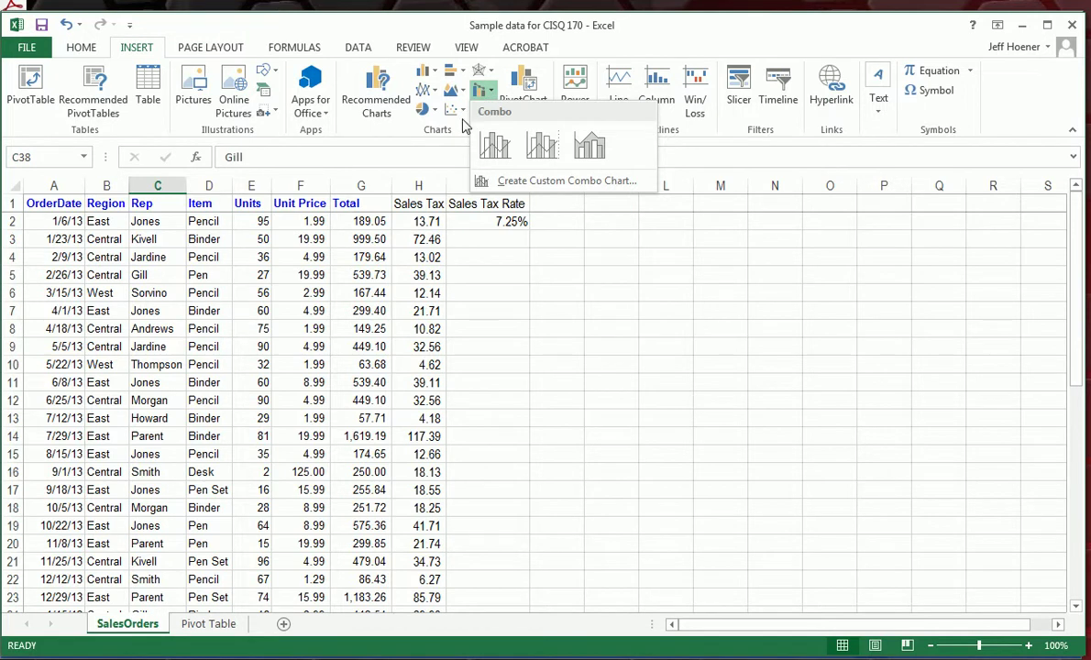
click(451, 112)
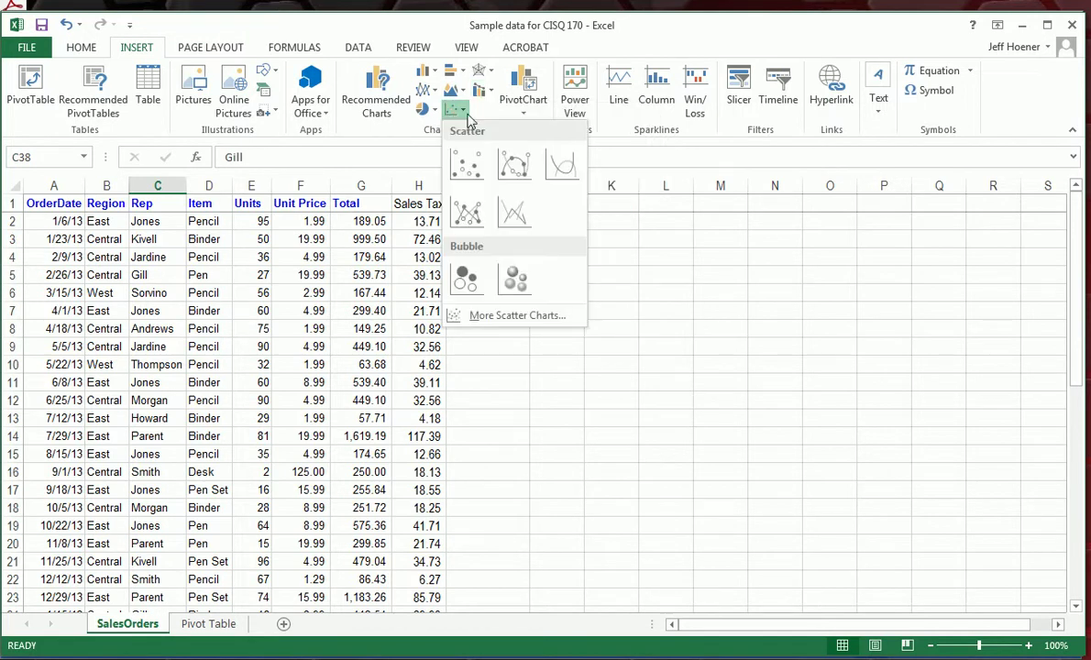
click(486, 122)
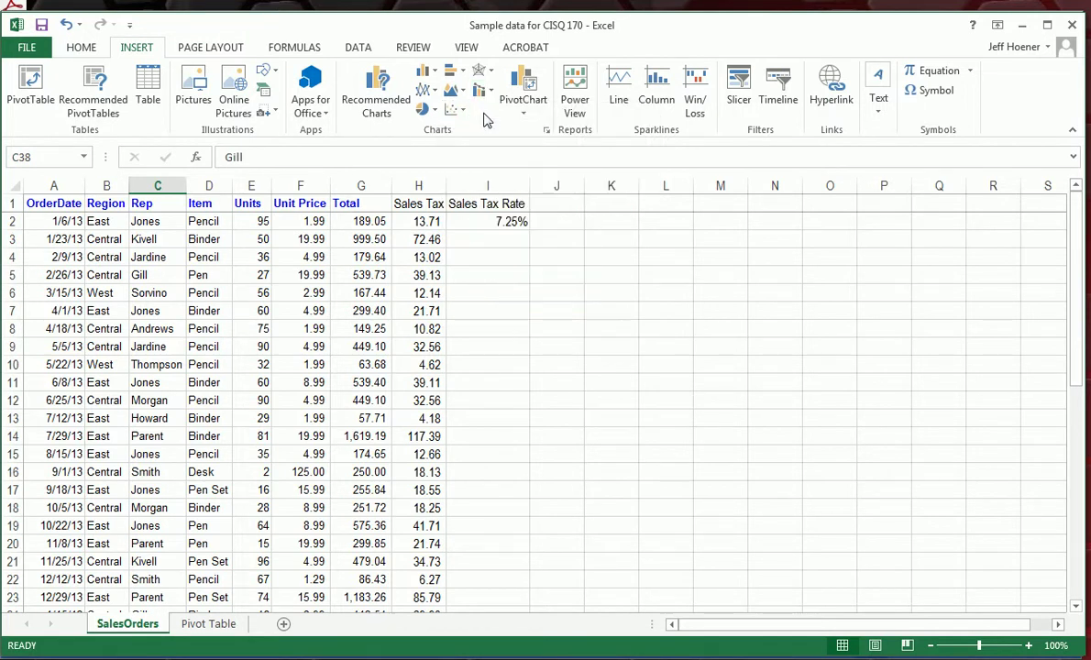
click(383, 108)
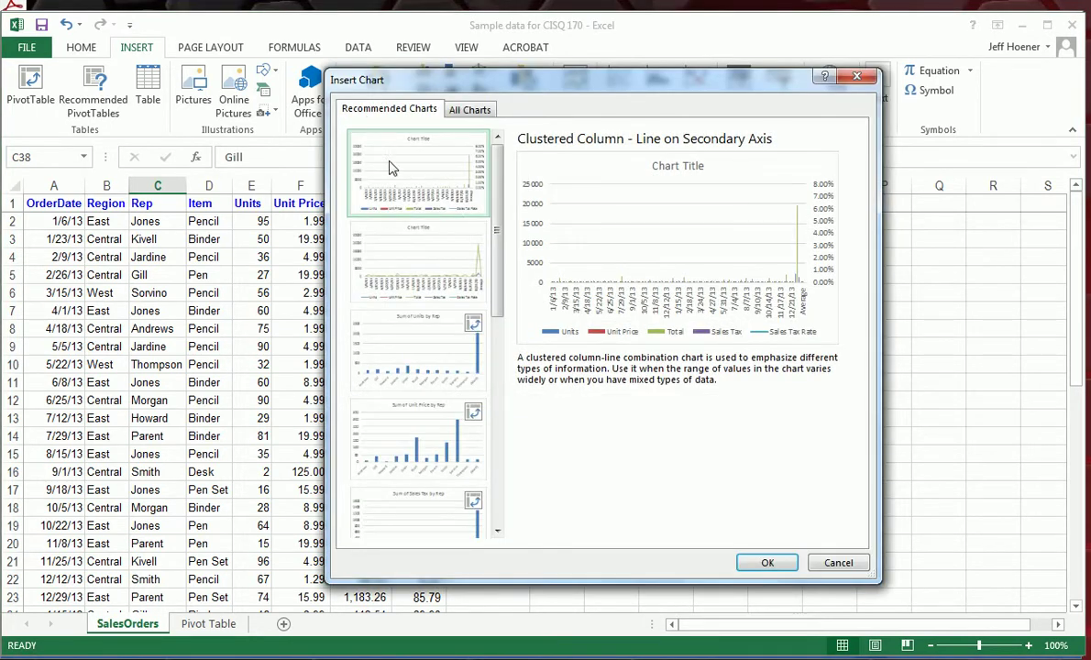
click(447, 250)
click(423, 339)
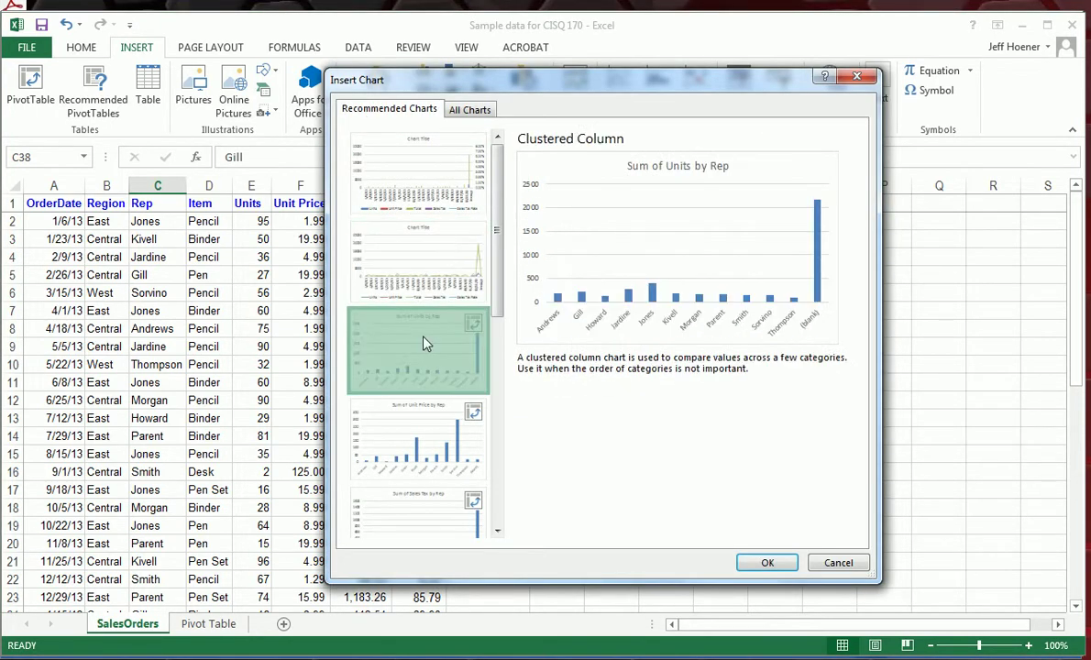
drag(496, 310, 498, 418)
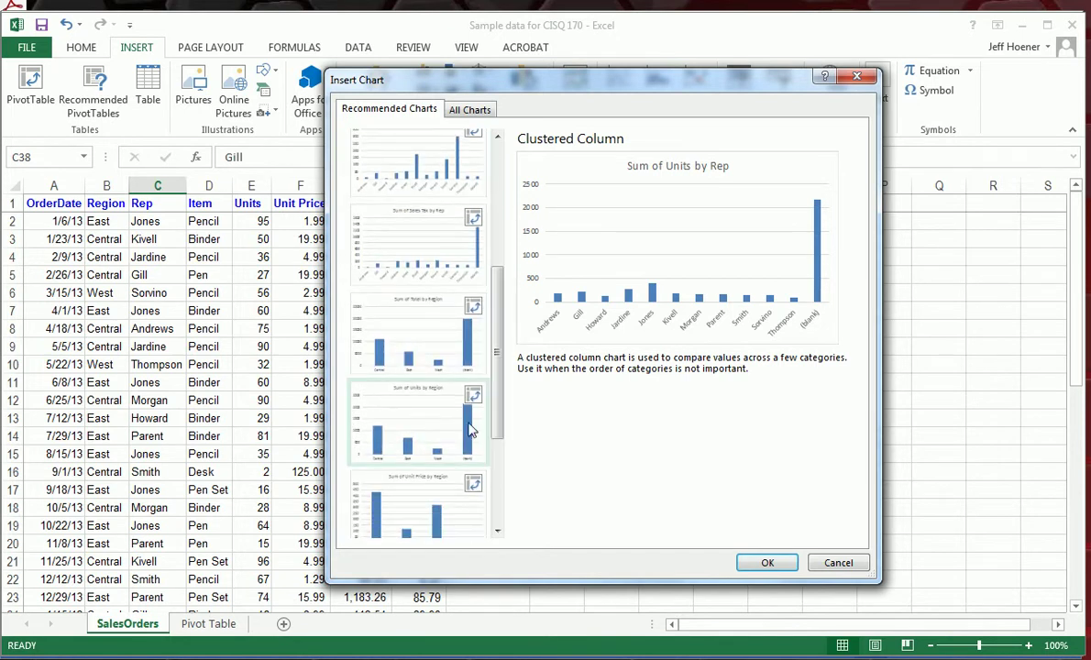
click(423, 364)
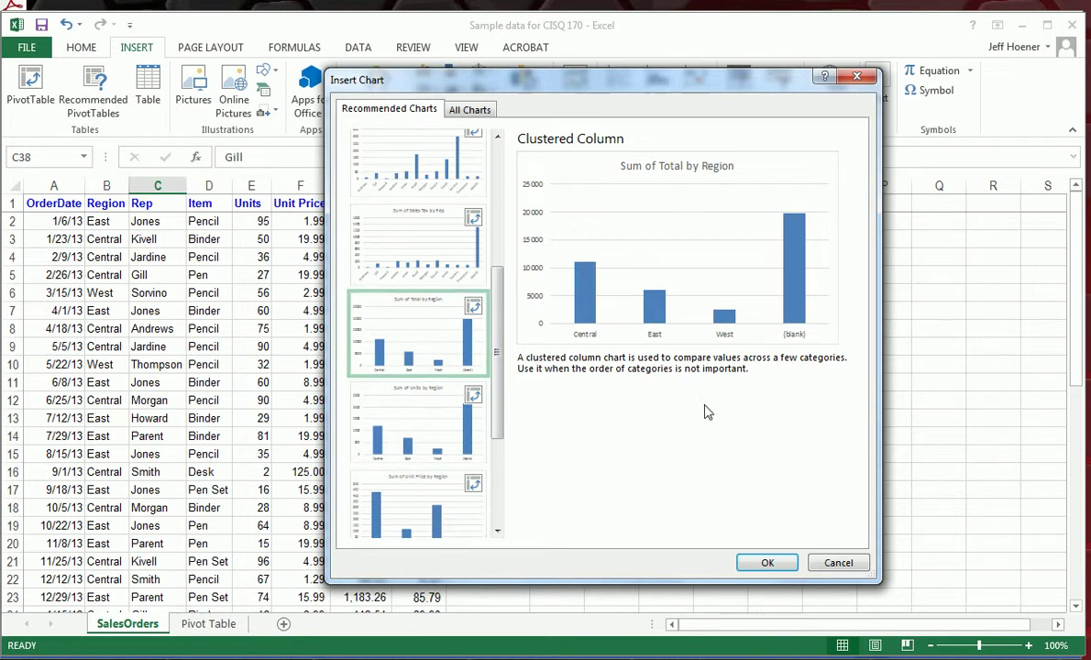
drag(499, 419, 498, 444)
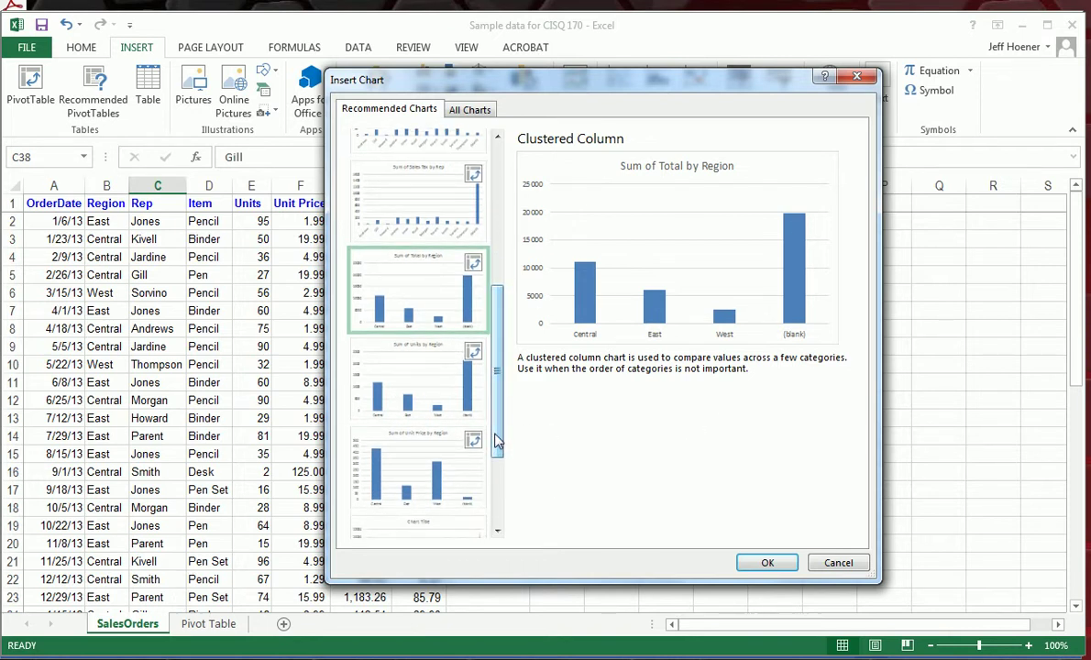
click(410, 387)
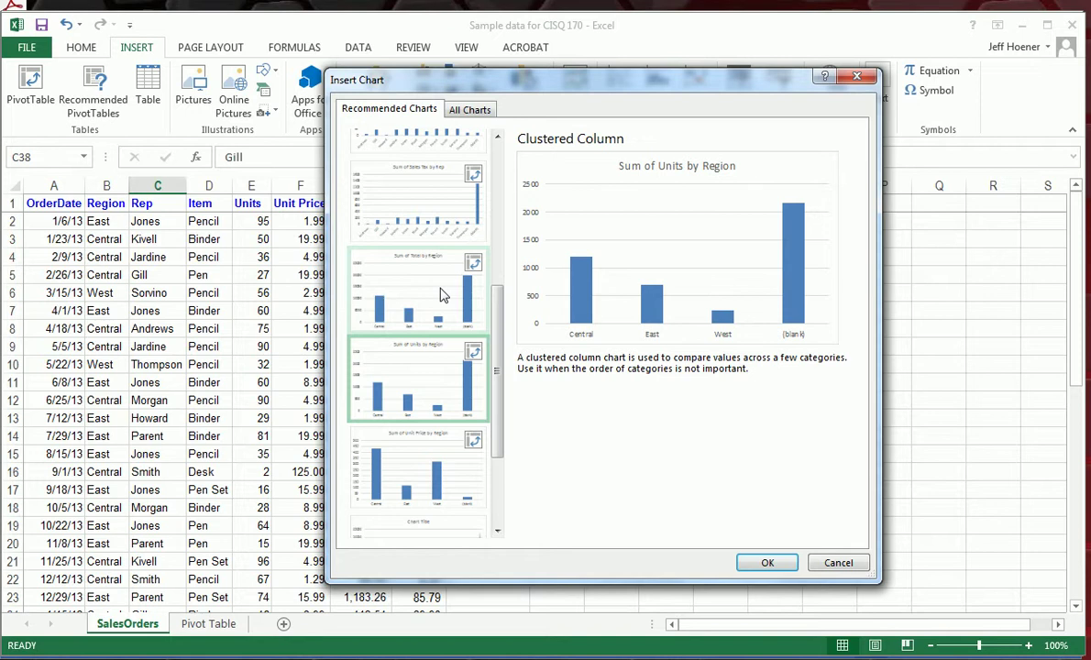
click(836, 565)
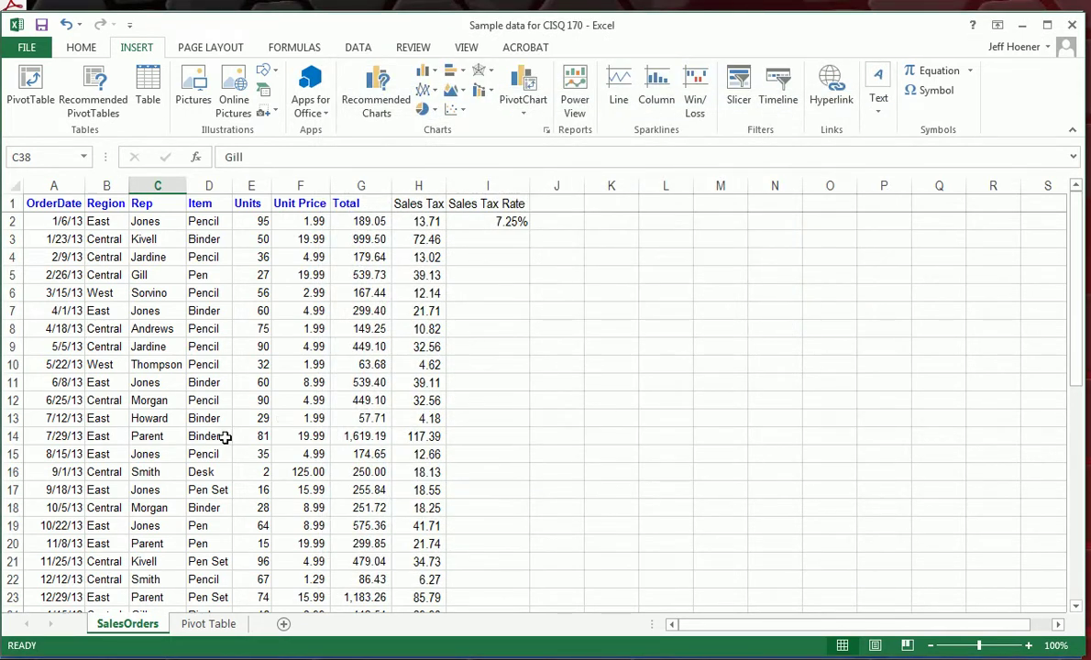
Step: Select the order data A1:G44 and start a PivotChart from it on a new worksheet
scroll(230, 484, down, 10)
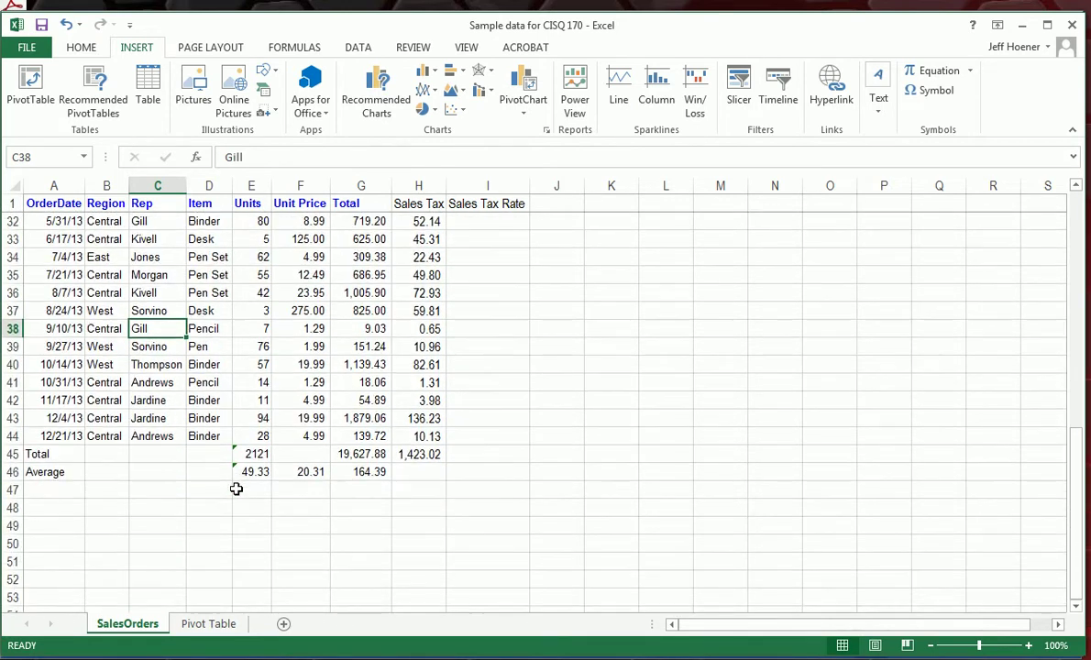
scroll(235, 489, up, 2)
click(367, 543)
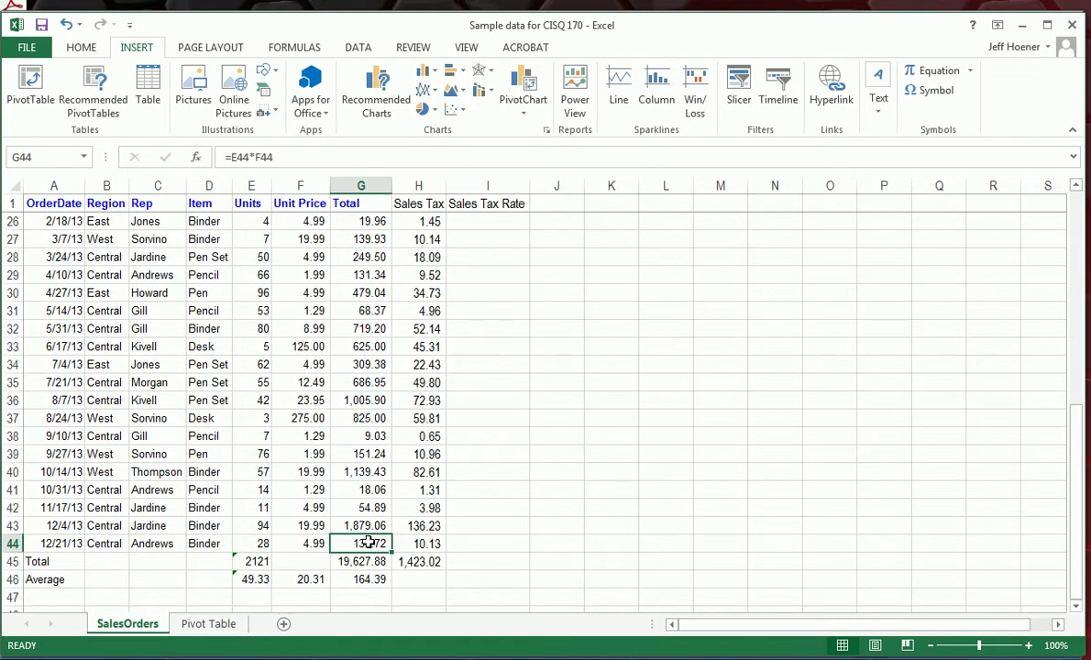
drag(368, 543, 61, 256)
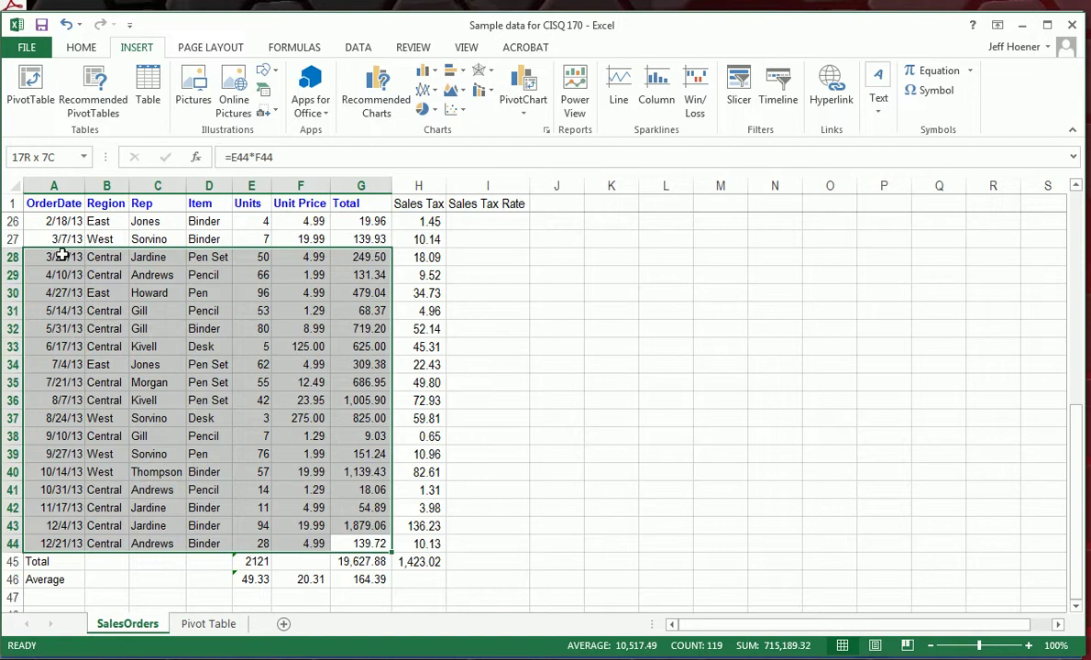
drag(61, 256, 66, 195)
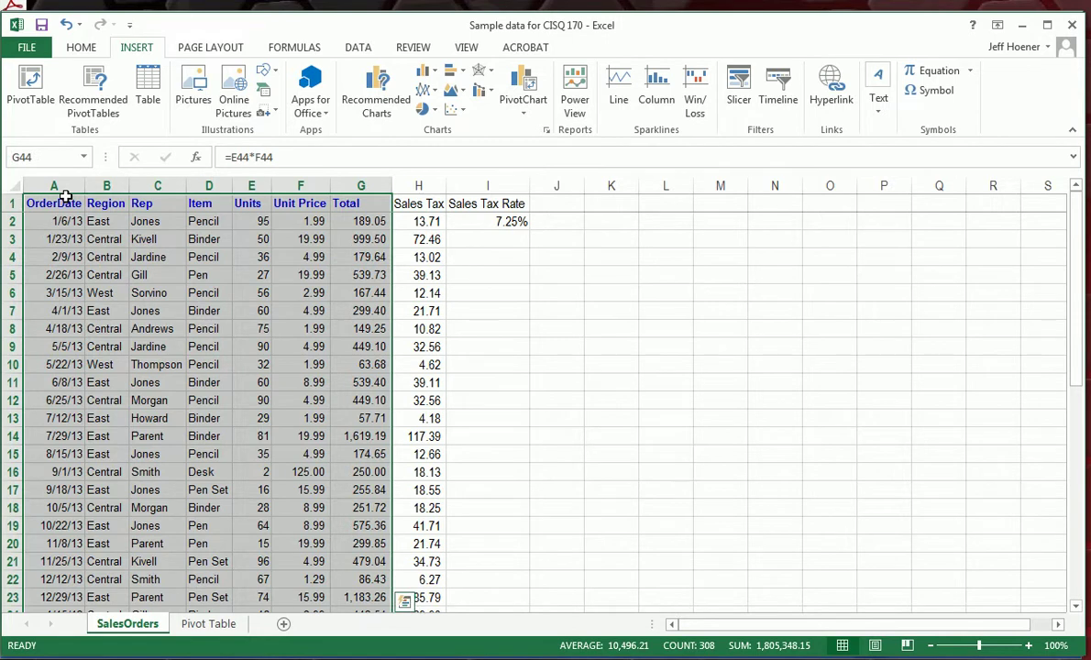
click(524, 106)
click(549, 132)
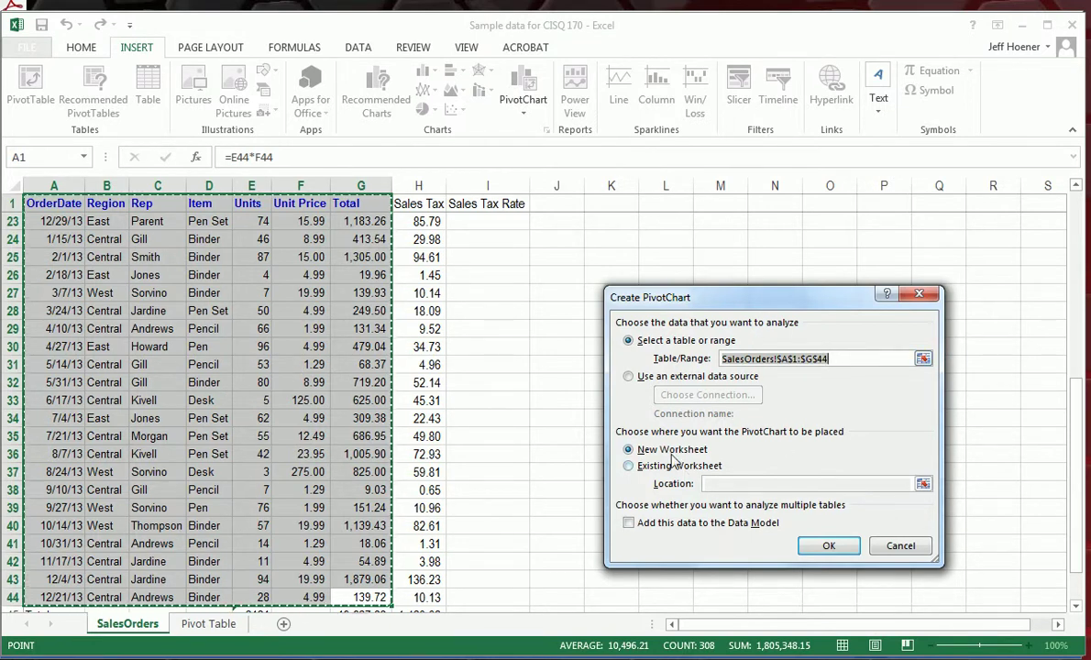
Step: Confirm creation of the empty PivotChart and PivotTable44 on new Sheet7
click(819, 548)
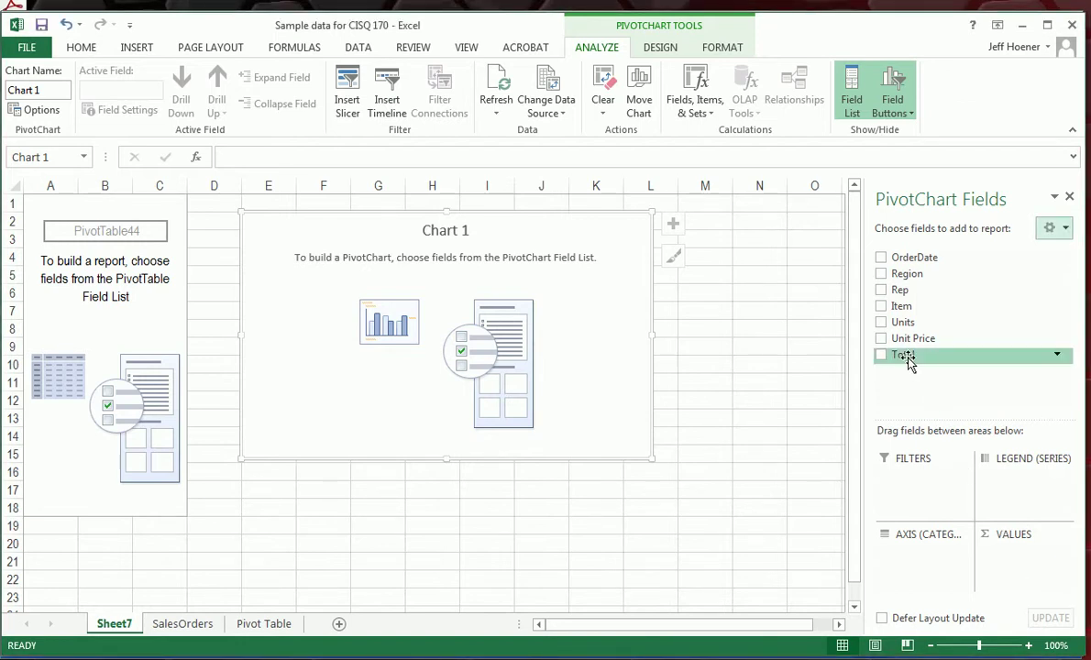
Step: Chart Sum of Total broken down by Region, and move the chart beneath the pivot table
drag(902, 354, 1011, 554)
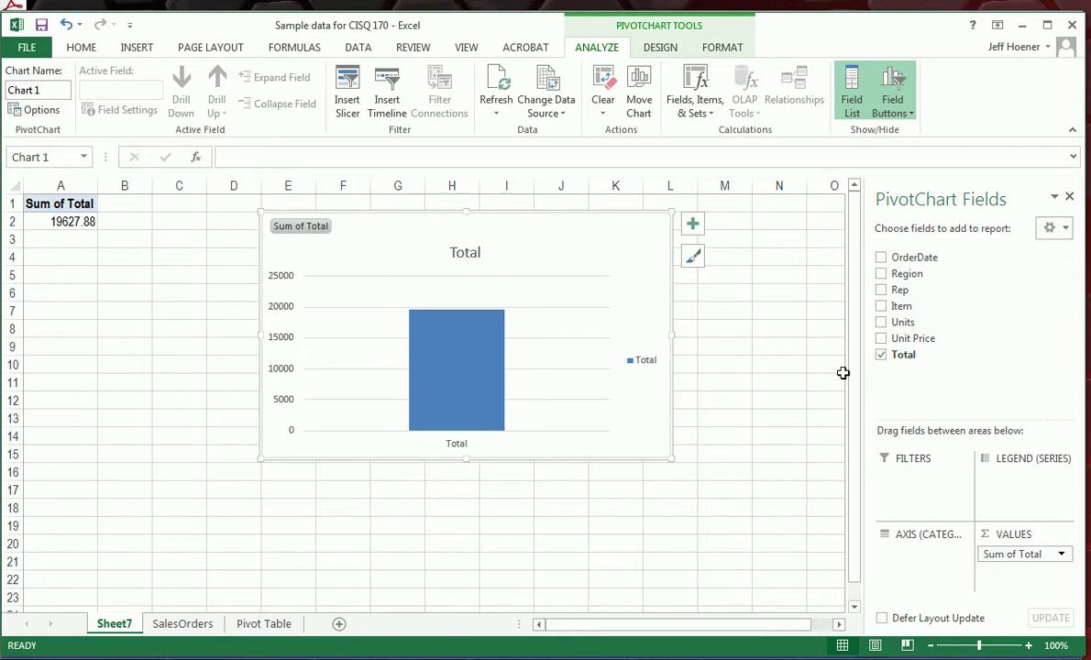
click(881, 274)
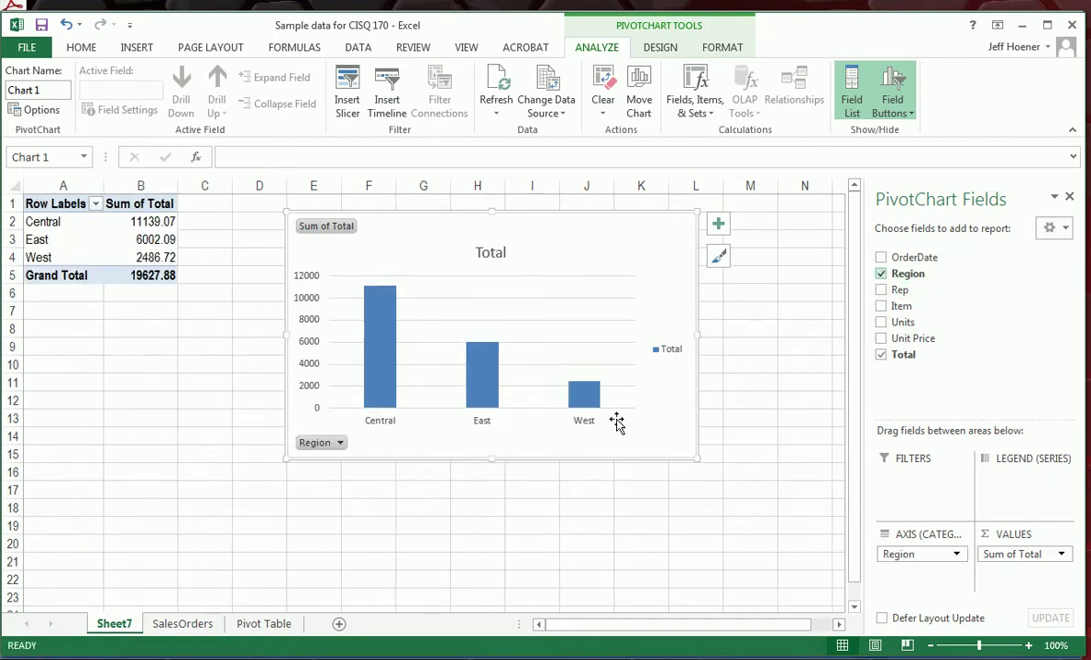
mouse_move(389, 296)
mouse_move(450, 219)
mouse_down()
mouse_move(411, 248)
mouse_move(256, 304)
mouse_move(228, 299)
mouse_up()
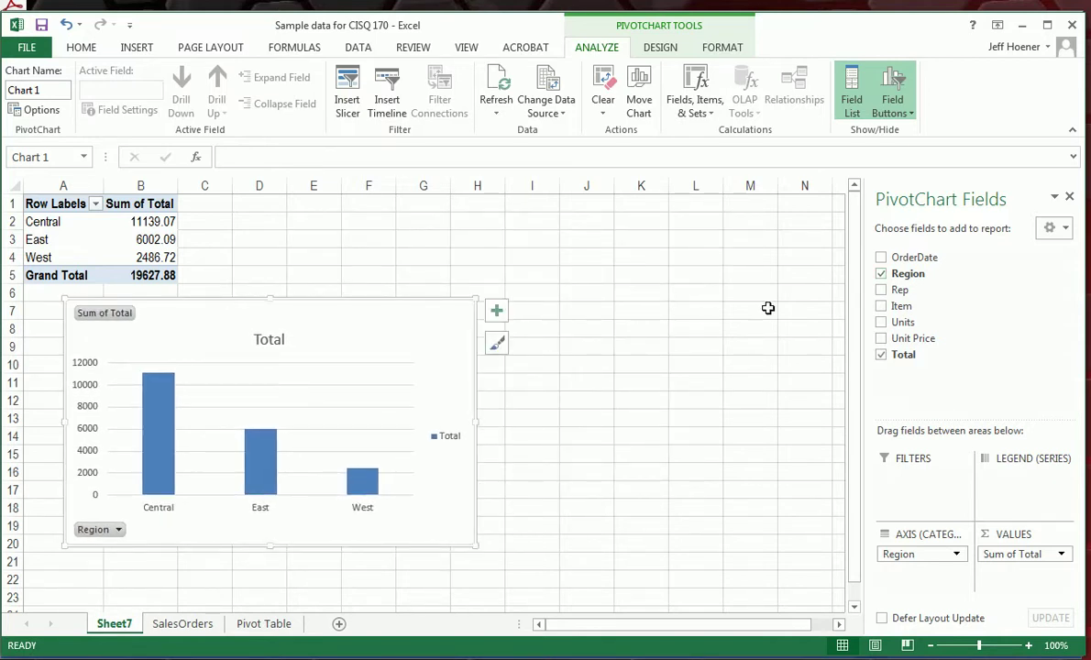
Step: Switch the chart breakdown from Region to Rep and nudge it slightly right and down
click(879, 274)
click(881, 290)
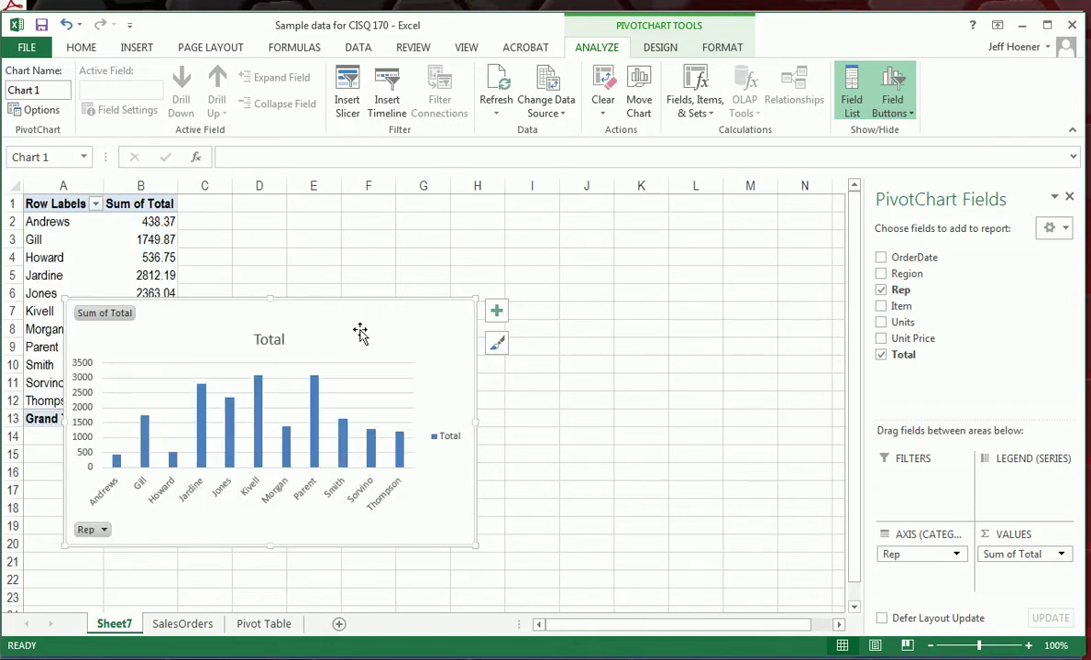
mouse_move(311, 300)
mouse_down()
mouse_move(374, 327)
mouse_move(340, 297)
mouse_up()
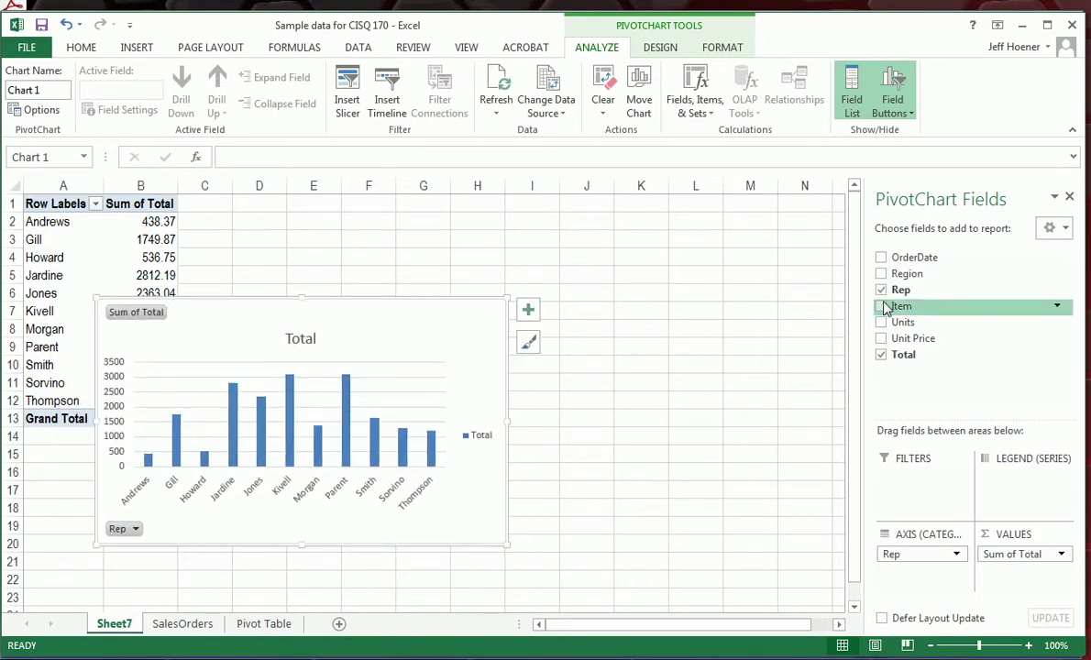
Step: Replace Rep with Region (Central 11139.07, East 6002.09, West 2486.72) and shift the chart left
click(881, 291)
click(880, 307)
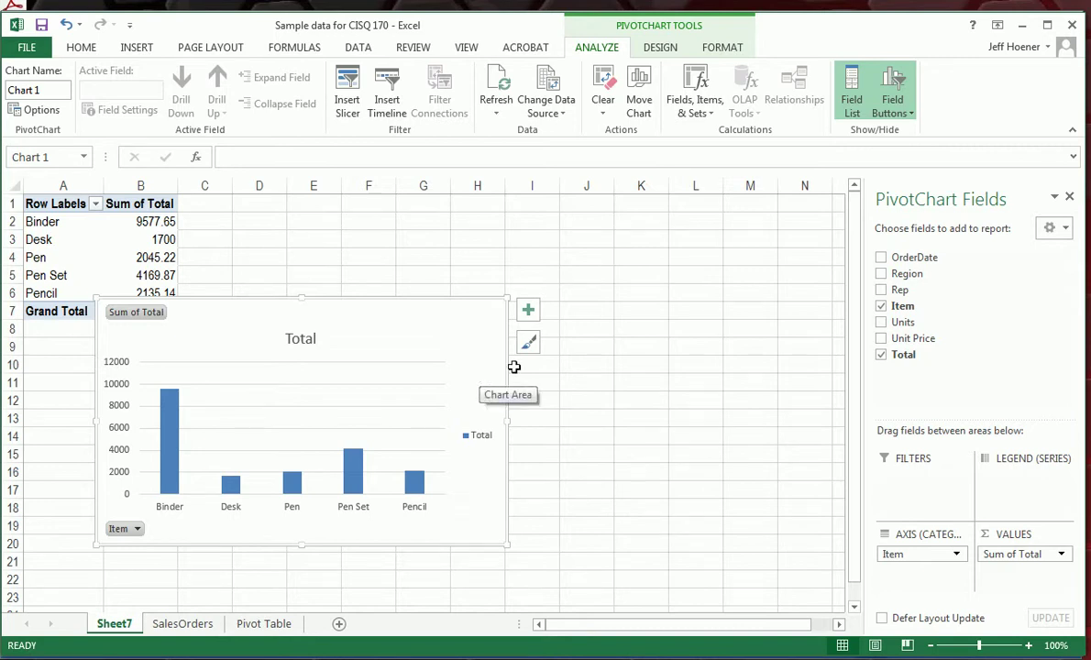
click(880, 274)
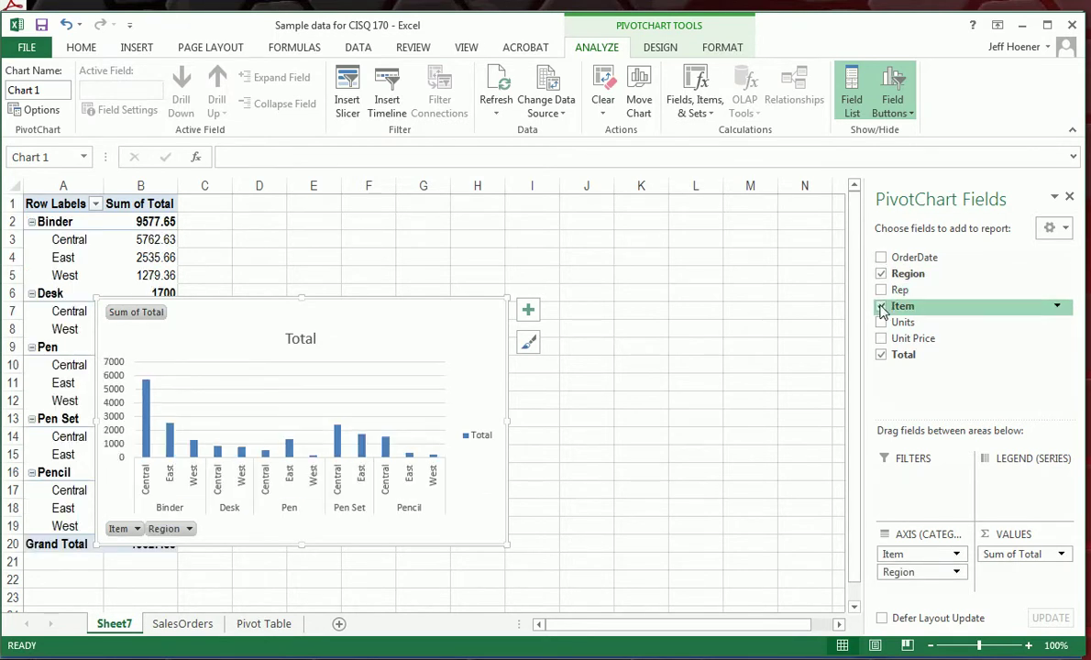
click(881, 307)
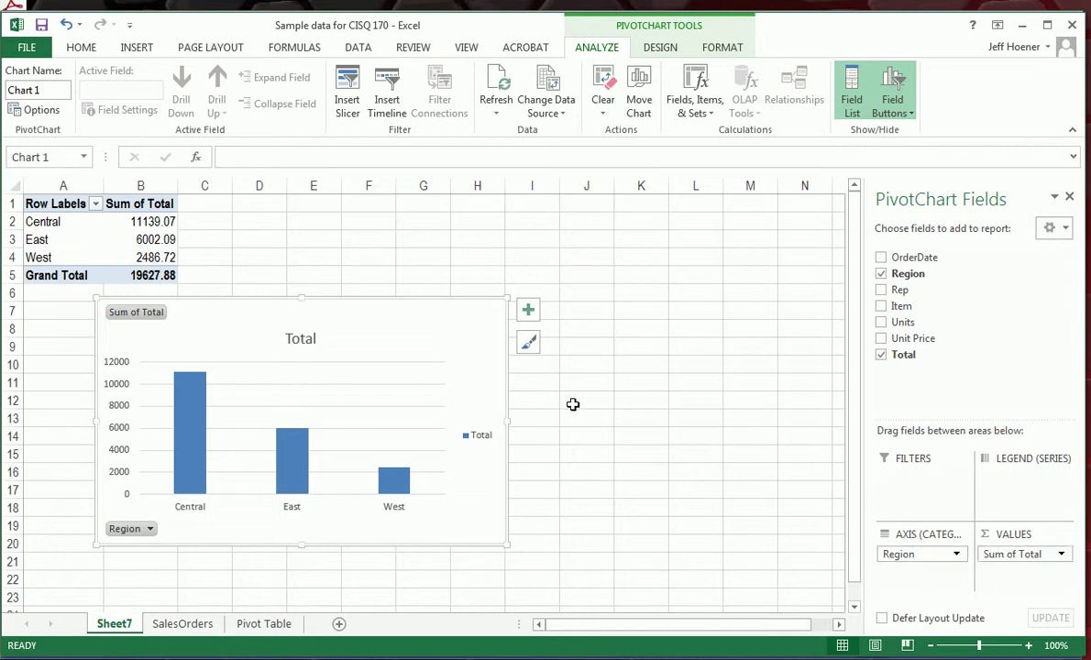
mouse_move(359, 302)
mouse_down()
mouse_move(321, 316)
mouse_move(314, 306)
mouse_up()
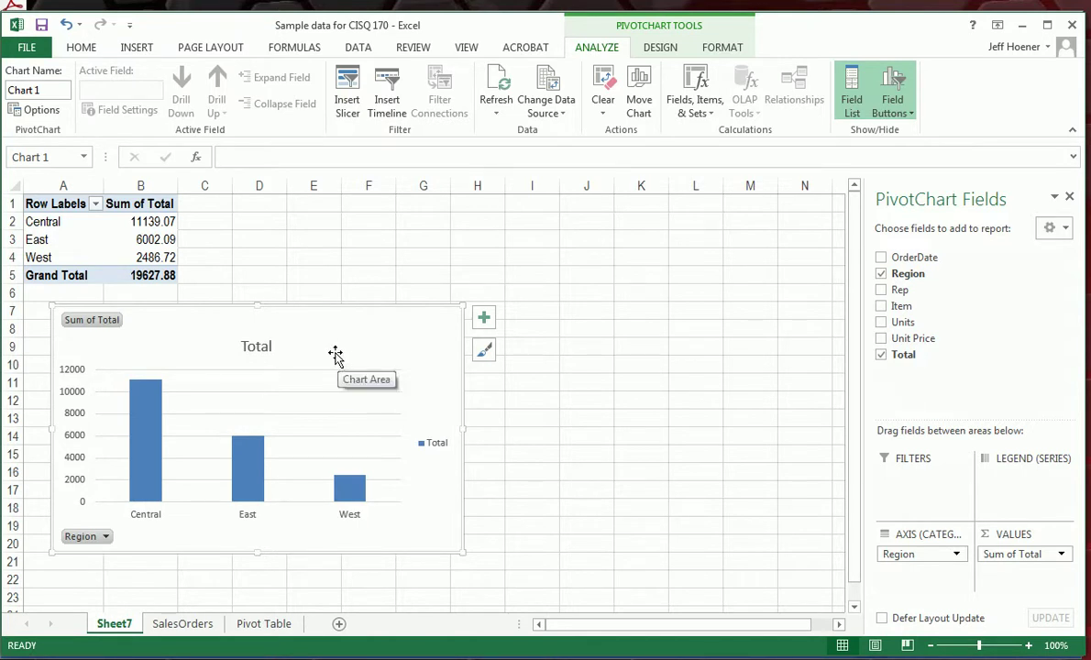
Step: Copy the Sum of Total by Region PivotChart from Sheet7
right_click(307, 306)
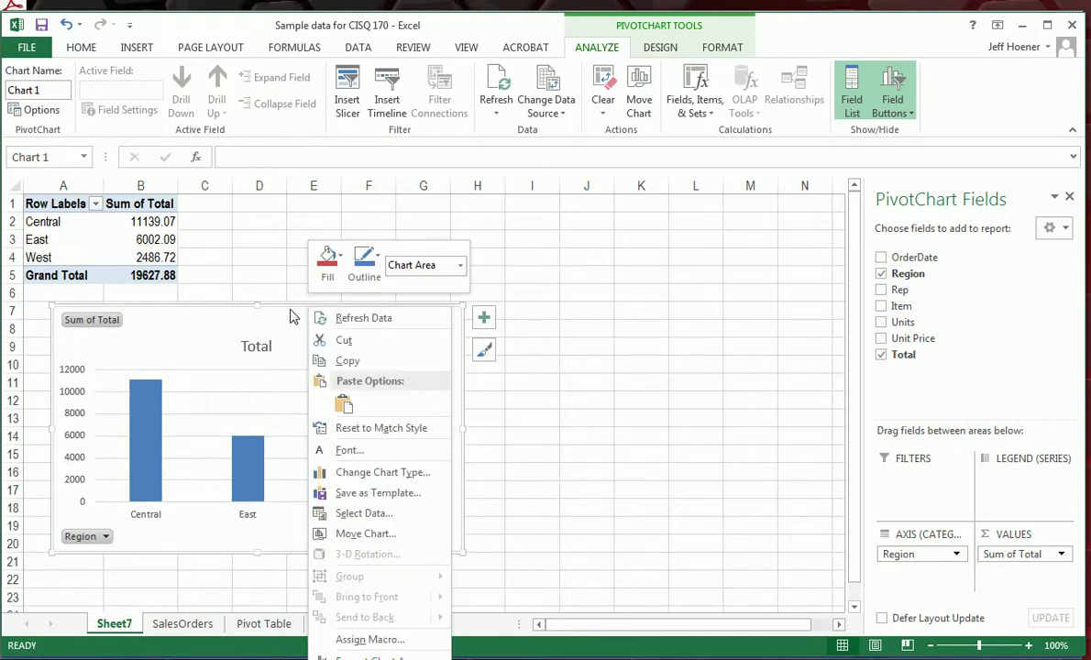
click(341, 363)
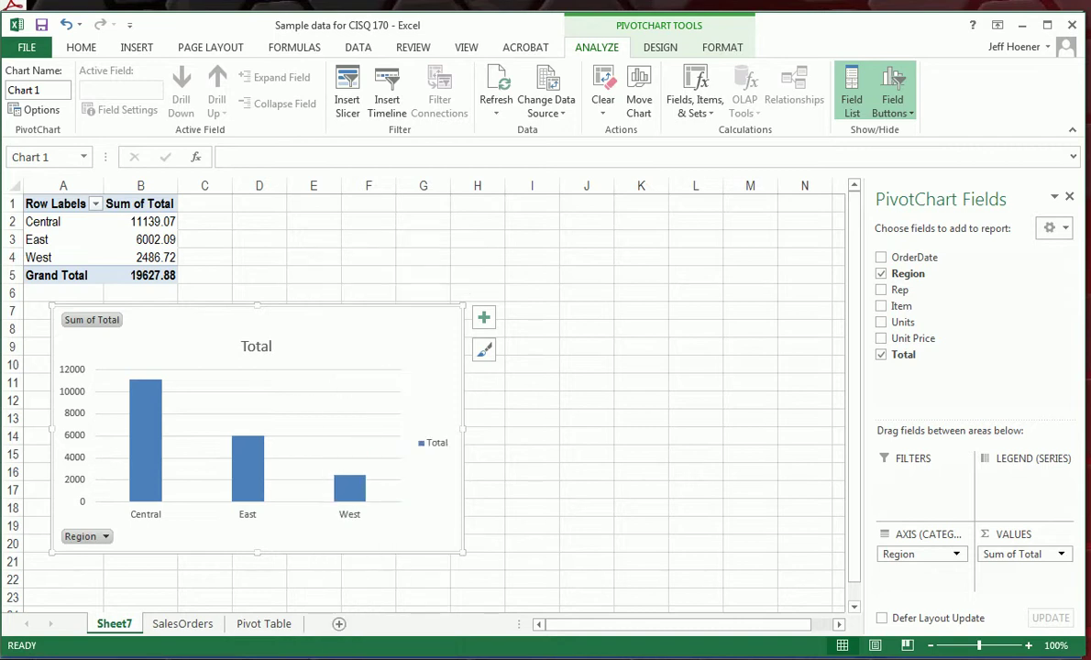
Step: Paste the Total chart with Central, East and West columns into slide 2's content placeholder
click(279, 641)
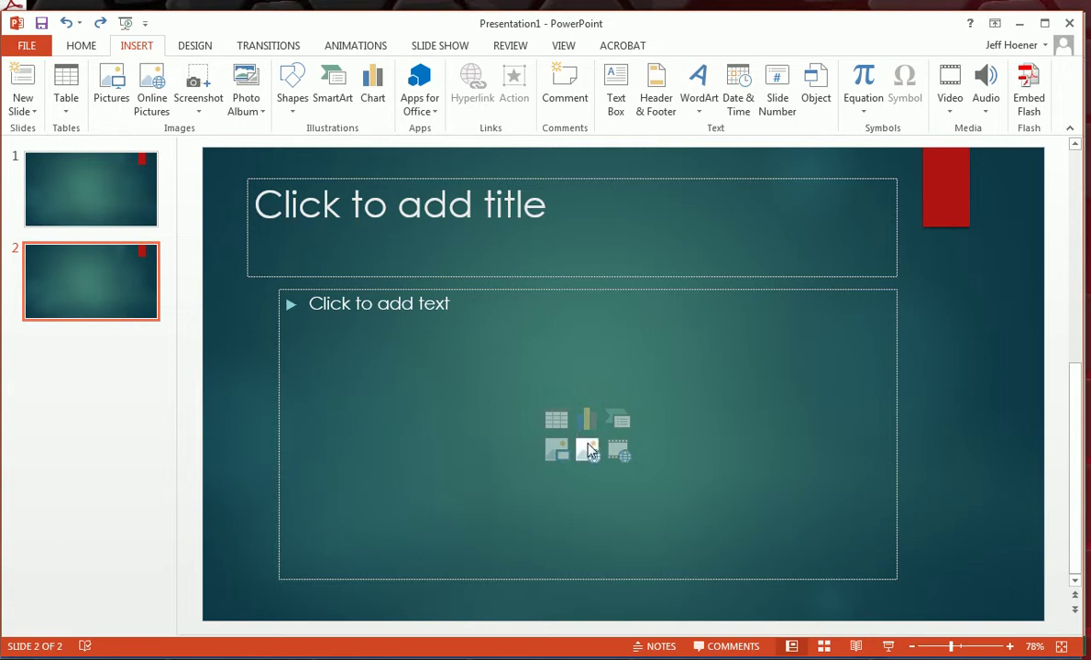
right_click(442, 345)
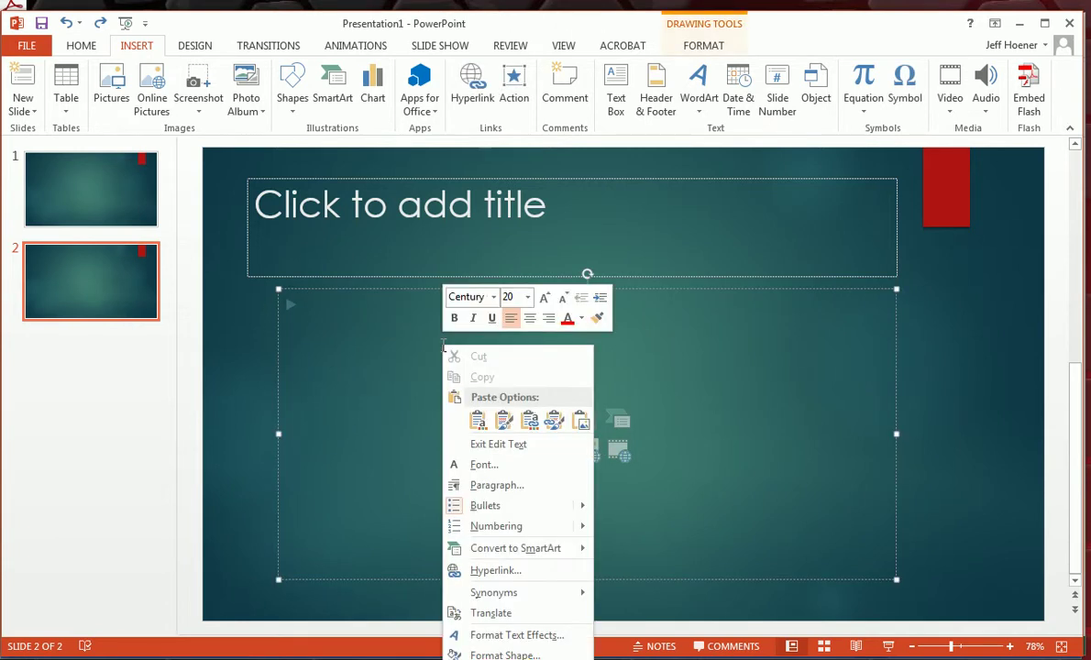
click(477, 420)
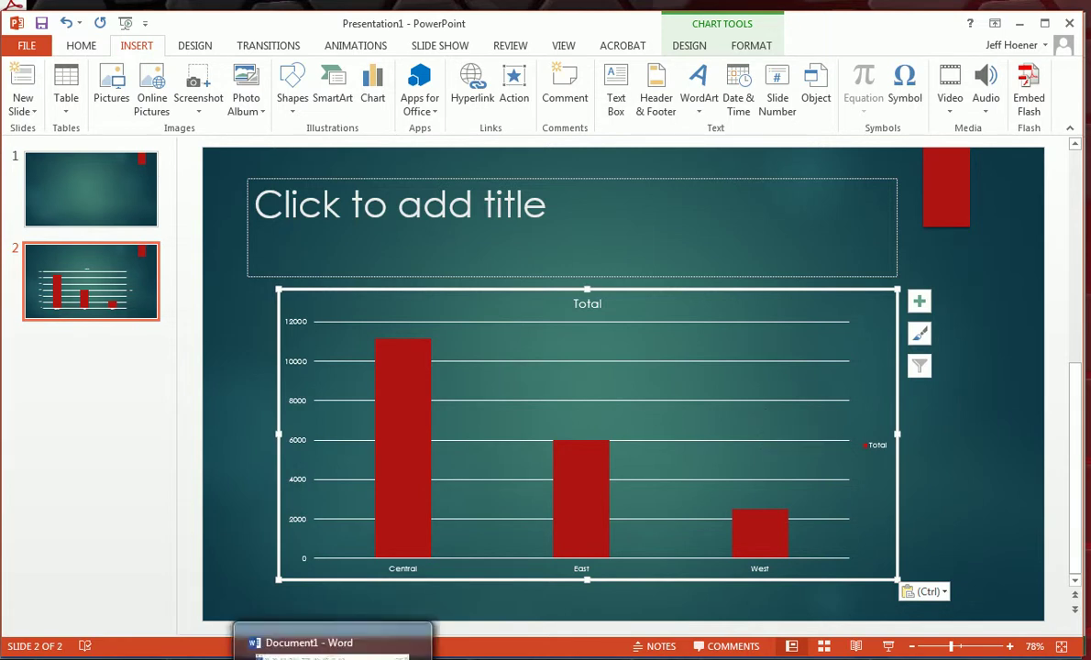
Step: Paste the chart onto the blank Word page, then minimize Word and PowerPoint to reach Excel
click(316, 645)
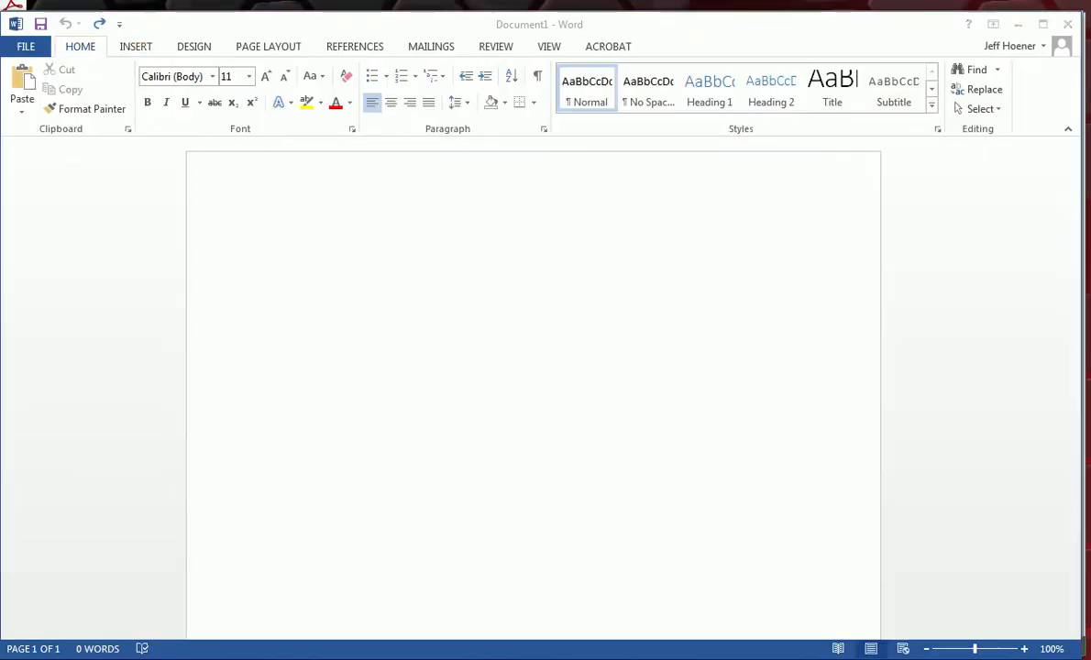
right_click(267, 239)
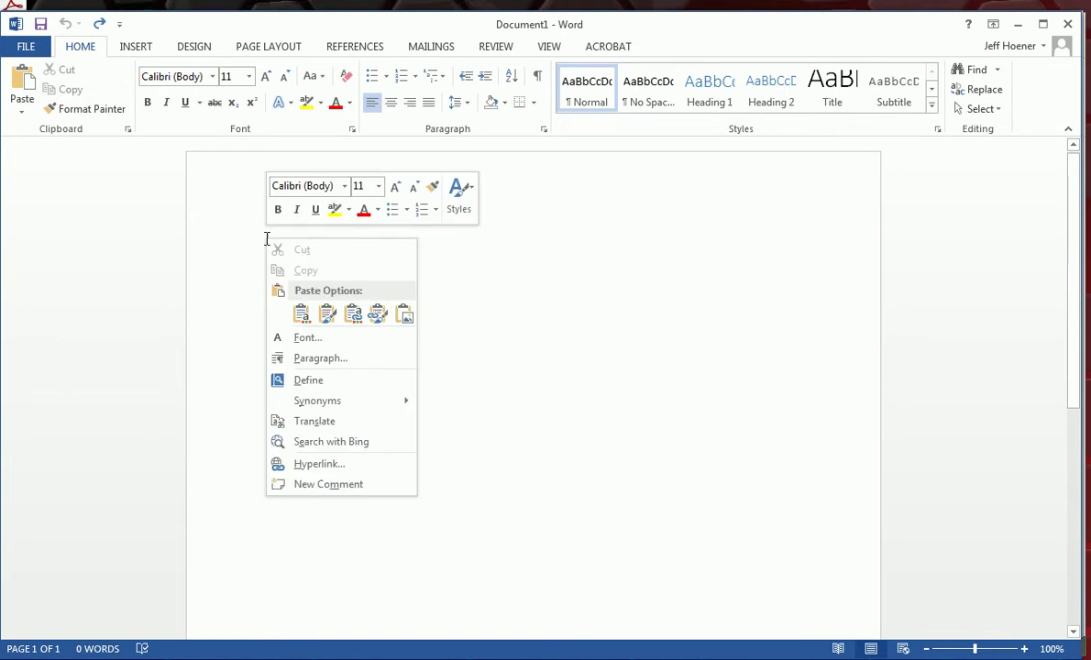
click(299, 314)
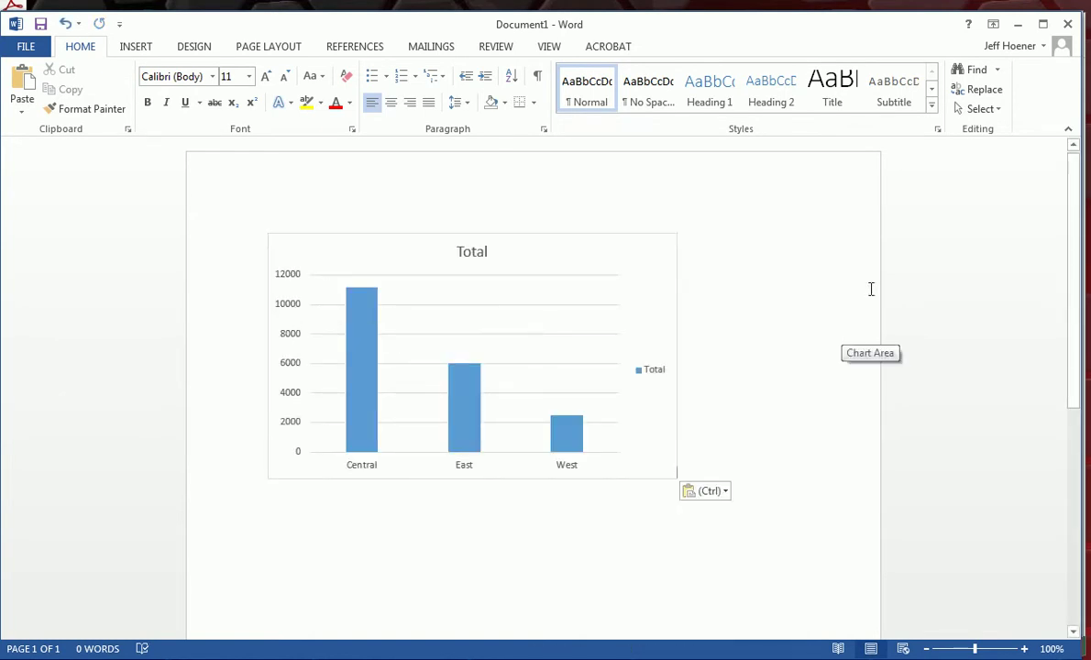
click(1018, 24)
click(1018, 24)
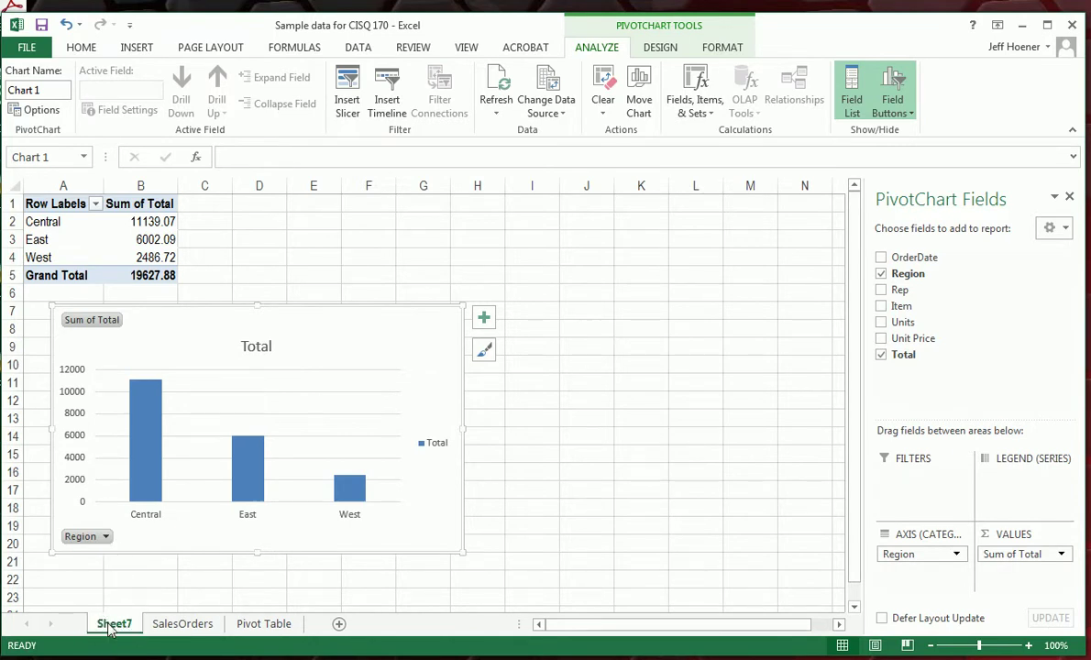
Step: Rename the Sheet7 tab to 'Chart' and drag it after the Pivot Table sheet
right_click(108, 626)
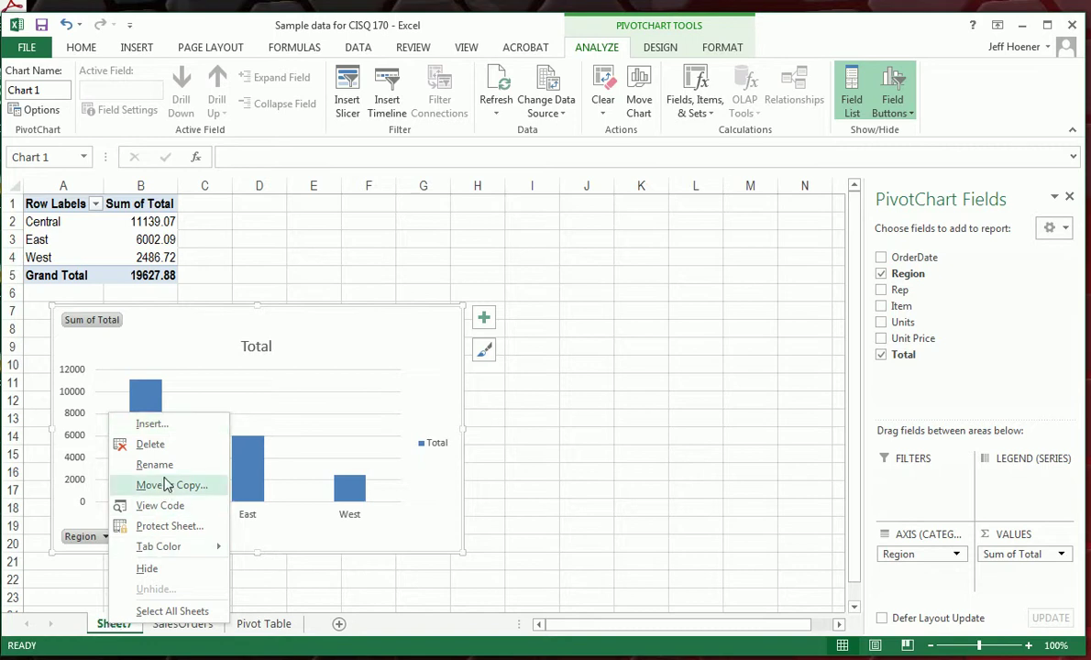
key(Escape)
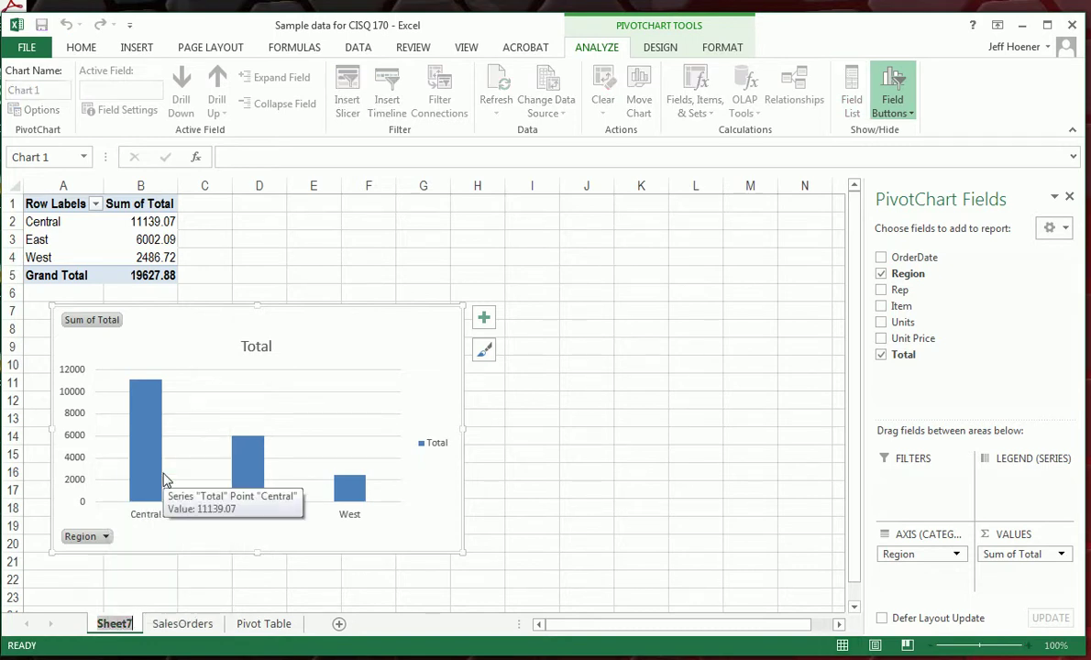
text(Chart)
key(Return)
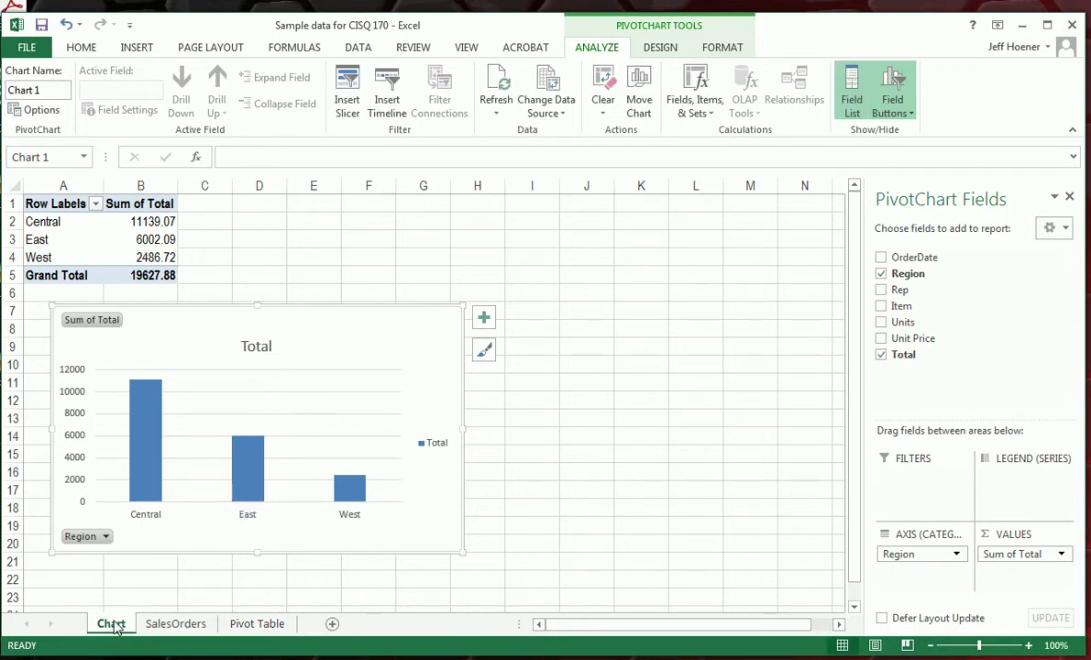
drag(115, 628, 310, 632)
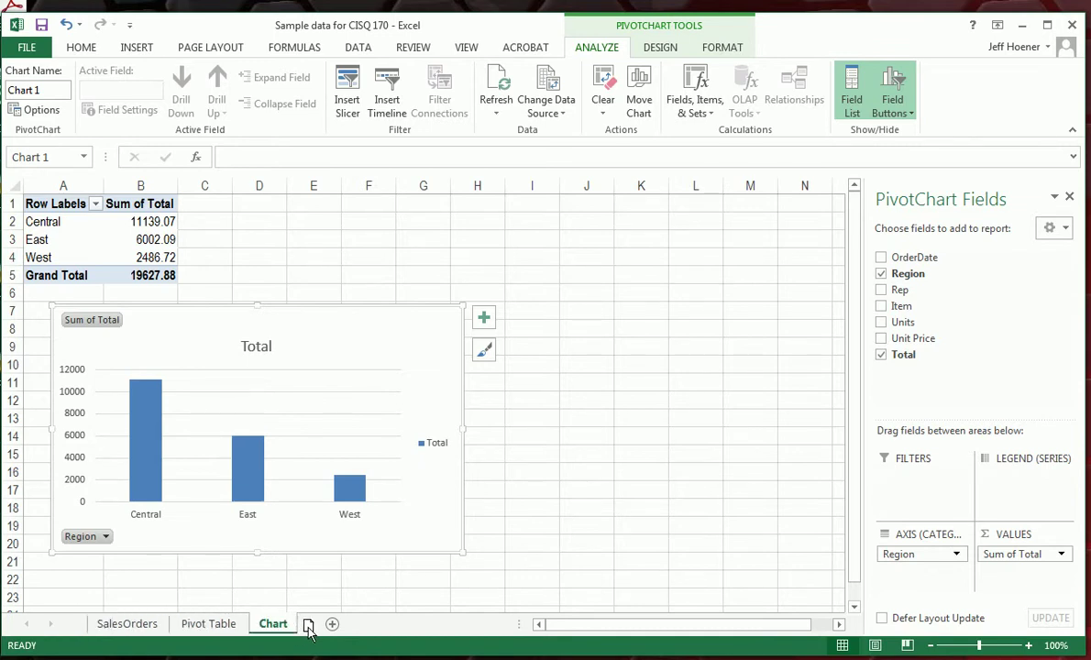
Step: Check the Pivot Table and Chart sheets, then return to SalesOrders scrolled up to row 1
click(133, 624)
click(209, 548)
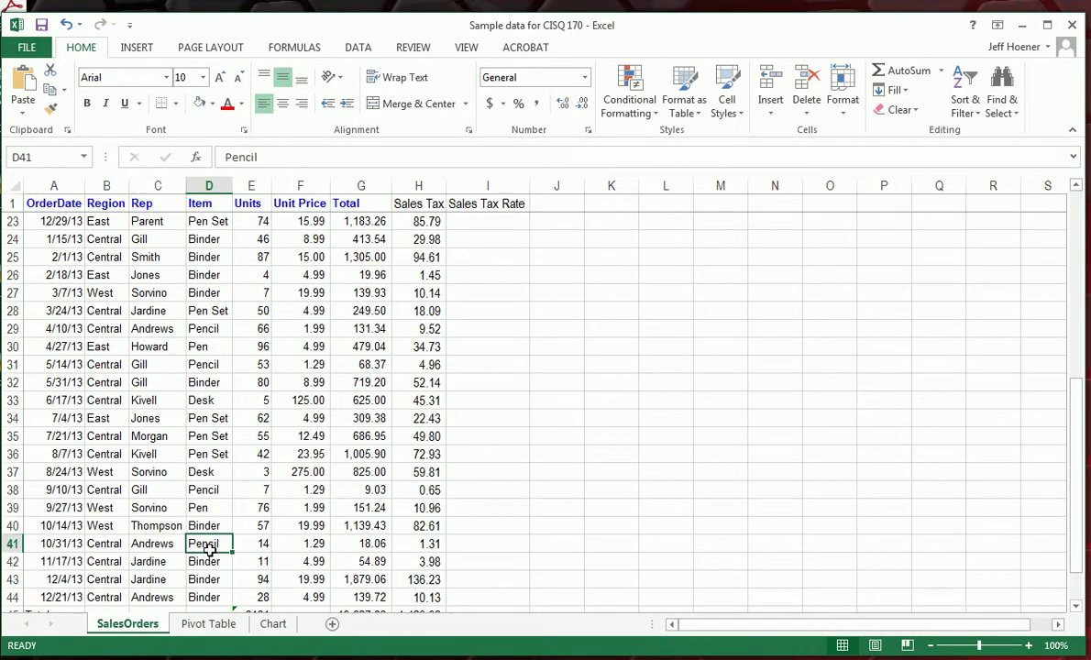
click(216, 624)
click(266, 624)
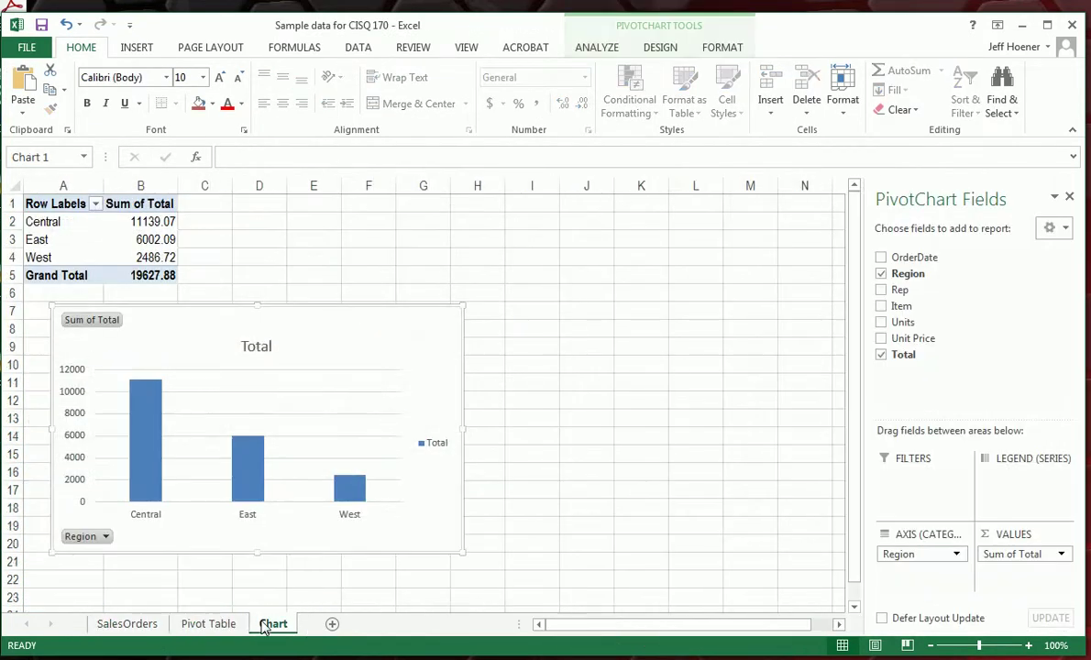
click(152, 624)
scroll(263, 455, up, 7)
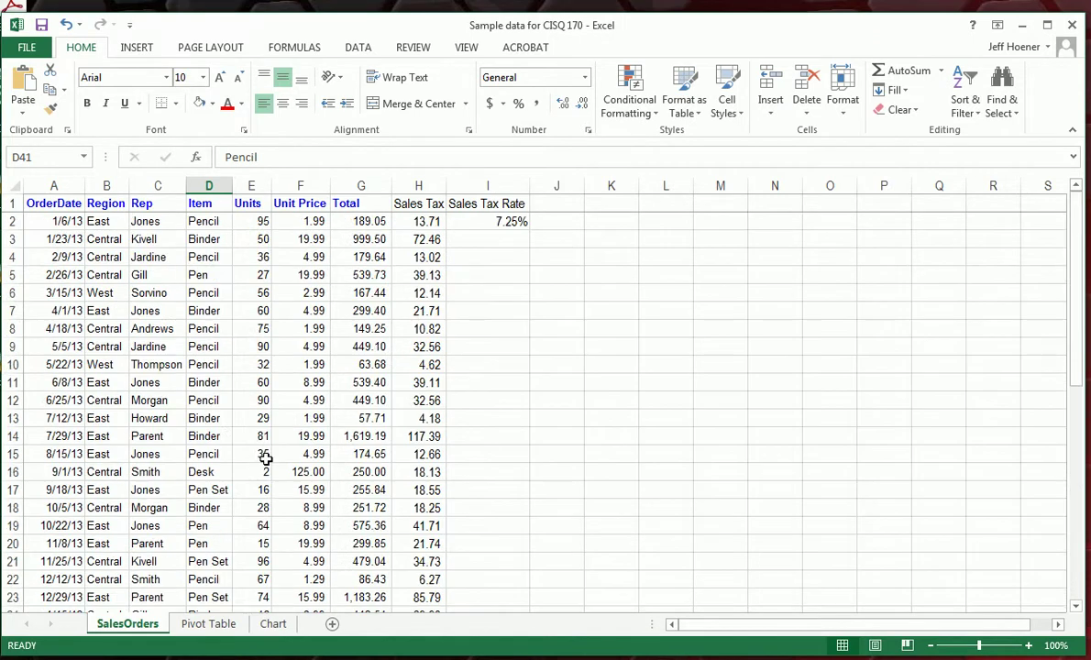